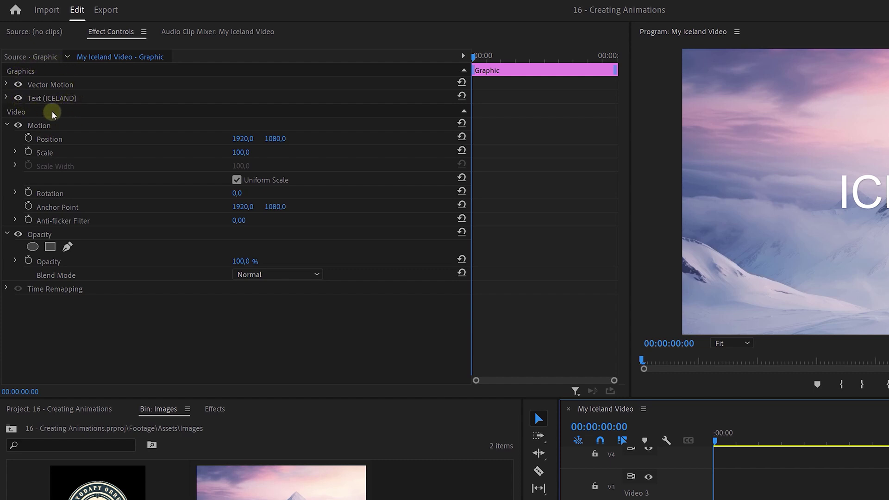
Step: Examine the transform properties of the ICELAND graphic's Text layer and its Vector Motion effect, collapsing both groups again
{"action": "left_click", "coordinate": [6, 98]}
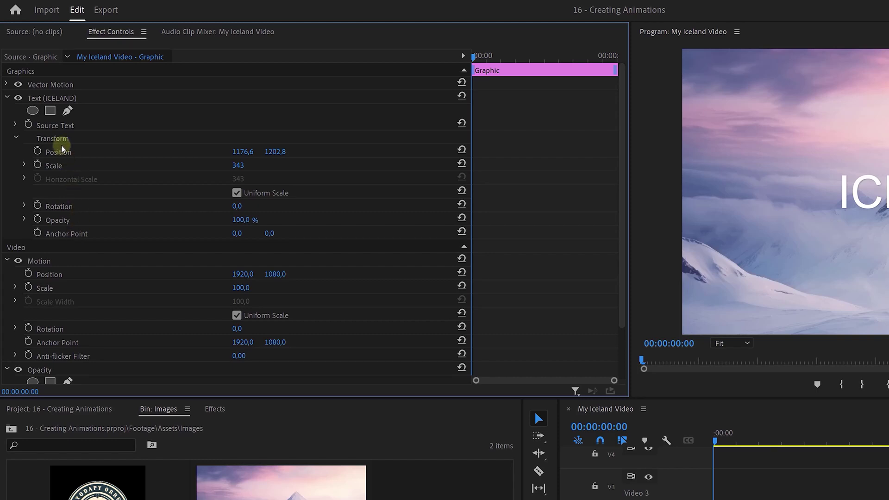
{"action": "left_click", "coordinate": [39, 98]}
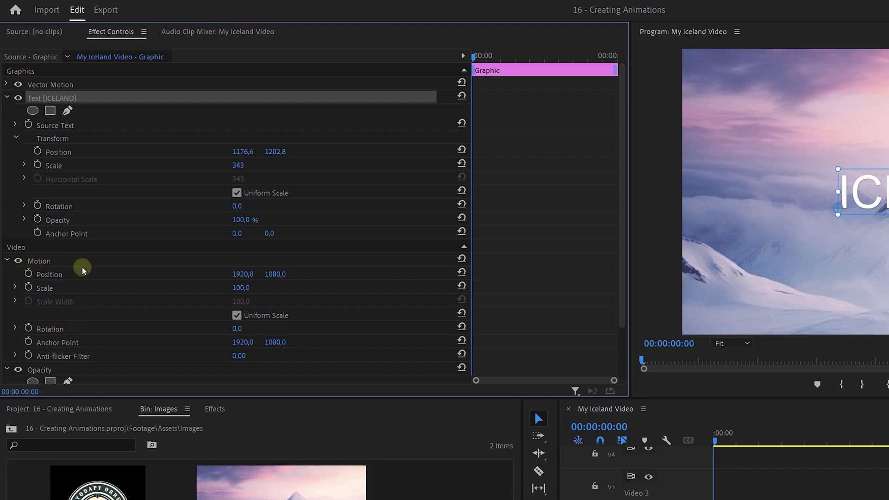
{"action": "left_click", "coordinate": [7, 96]}
{"action": "left_click", "coordinate": [6, 85]}
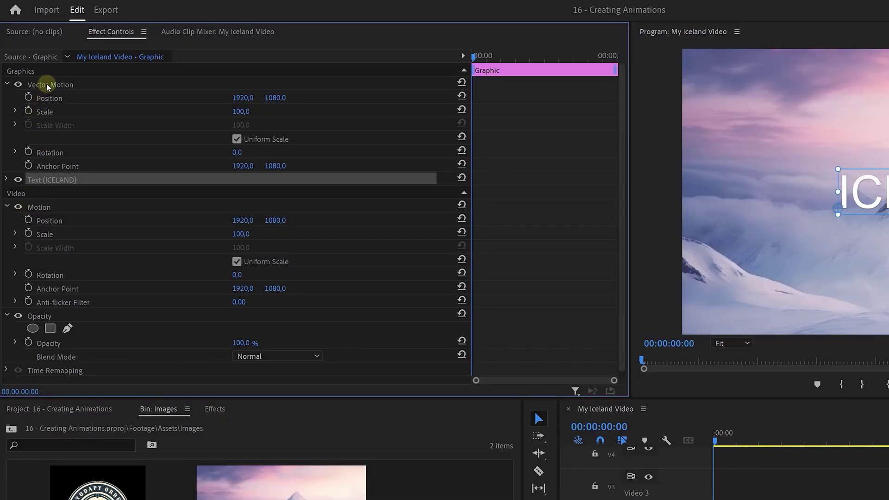
{"action": "left_click", "coordinate": [46, 86]}
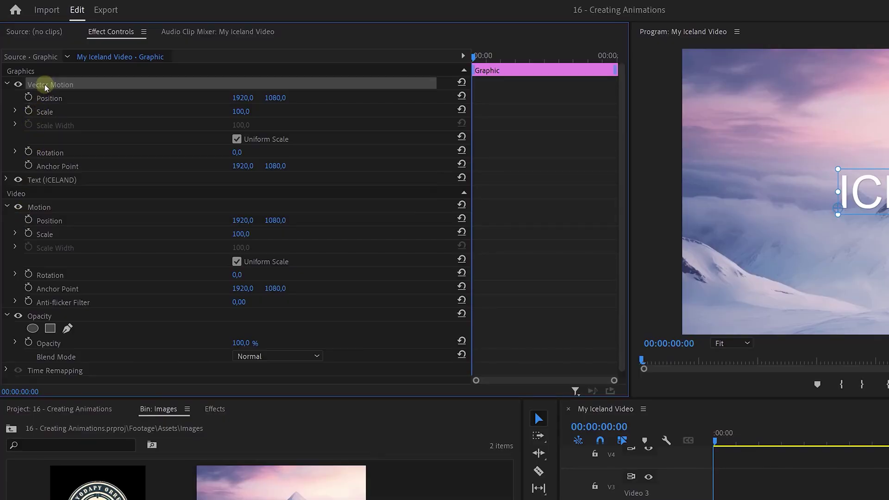
{"action": "left_click", "coordinate": [7, 84]}
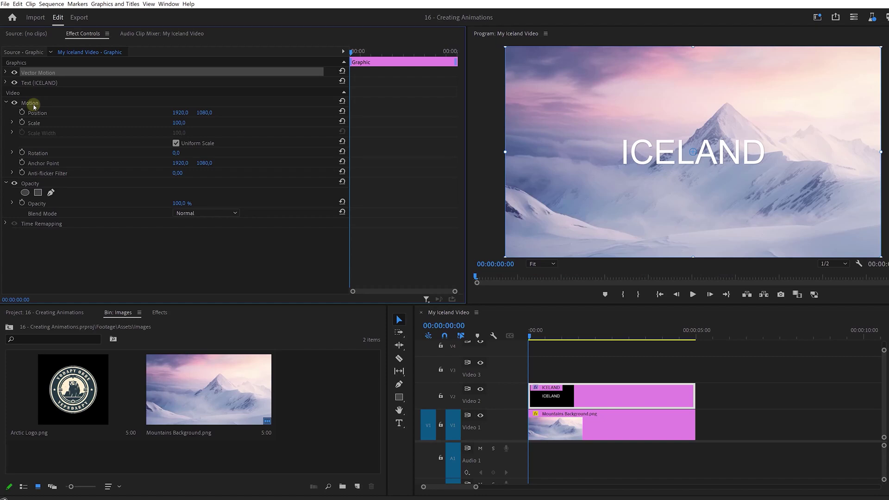
Step: Select the ICELAND graphic's Motion effect and shift its vertical Position to 1269
{"action": "left_click", "coordinate": [33, 106]}
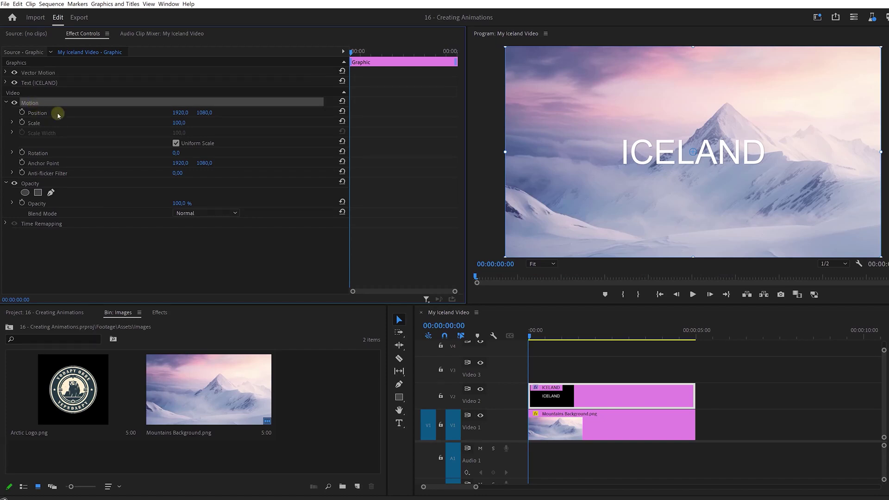
{"action": "left_click_drag", "start_coordinate": [416, 94], "coordinate": [167, 102]}
{"action": "left_click_drag", "start_coordinate": [265, 97], "coordinate": [509, 62]}
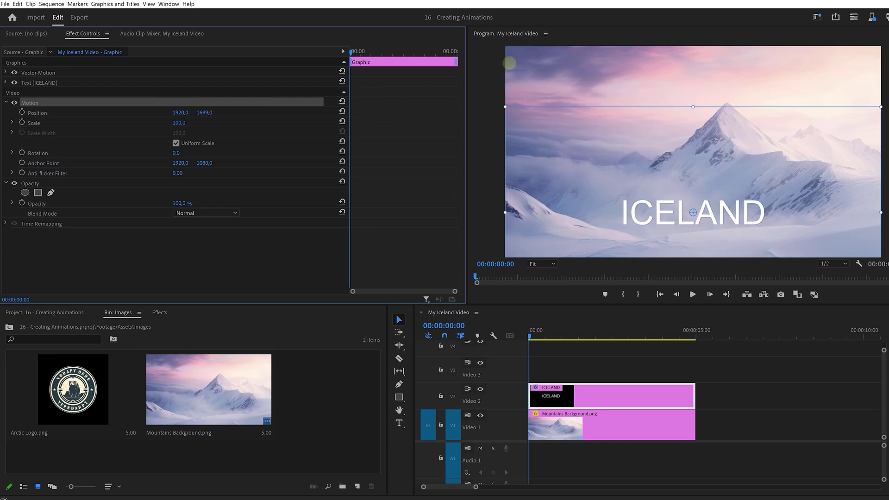
{"action": "left_click_drag", "start_coordinate": [596, 56], "coordinate": [476, 61]}
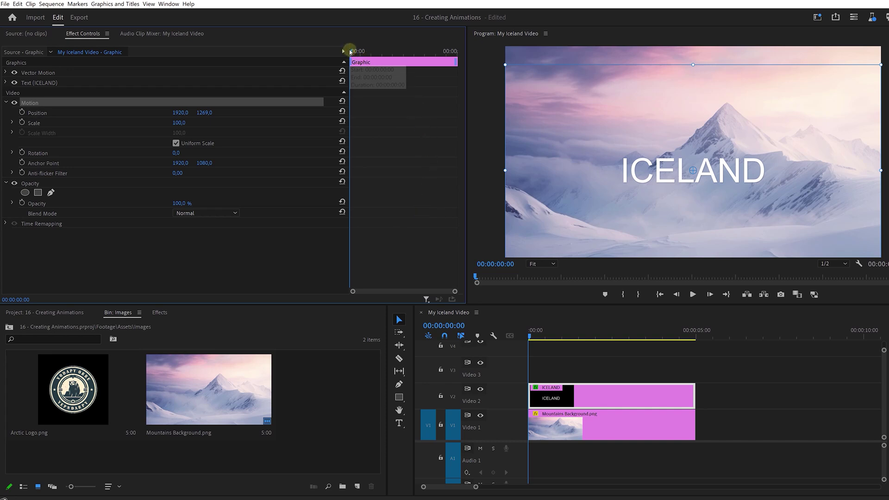
Step: Widen the keyframe timeline area of Effect Controls, then hide it and show it again
{"action": "left_click_drag", "start_coordinate": [350, 74], "coordinate": [270, 84]}
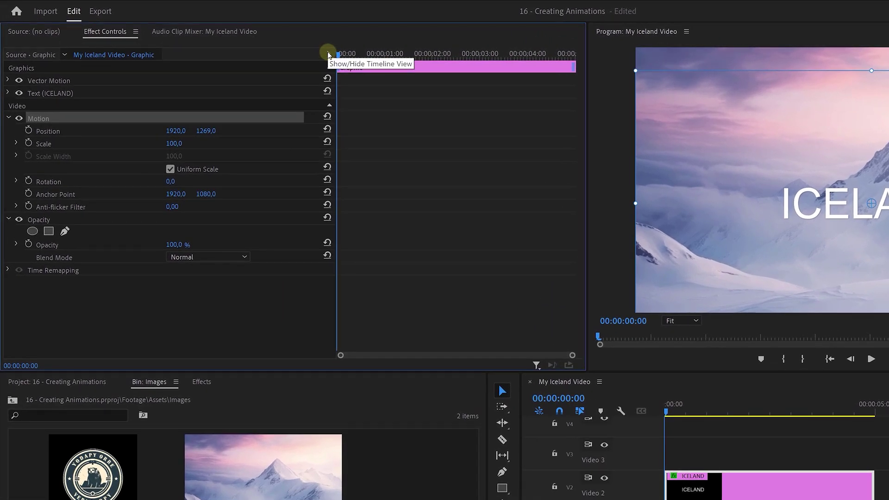
{"action": "left_click", "coordinate": [327, 54]}
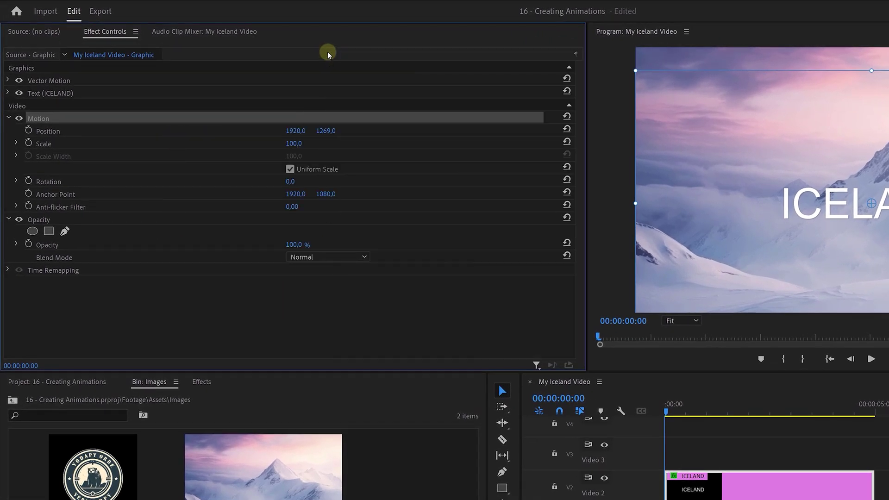
{"action": "left_click", "coordinate": [576, 55]}
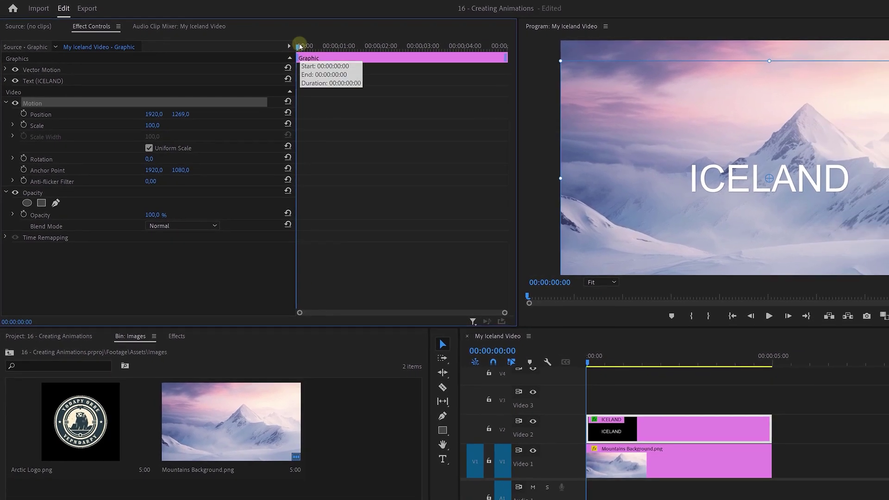
Step: Append a second Mountains Background.png clip on Video 1 and scrub the playhead past the end of the ICELAND clip
{"action": "left_click_drag", "start_coordinate": [338, 51], "coordinate": [518, 39]}
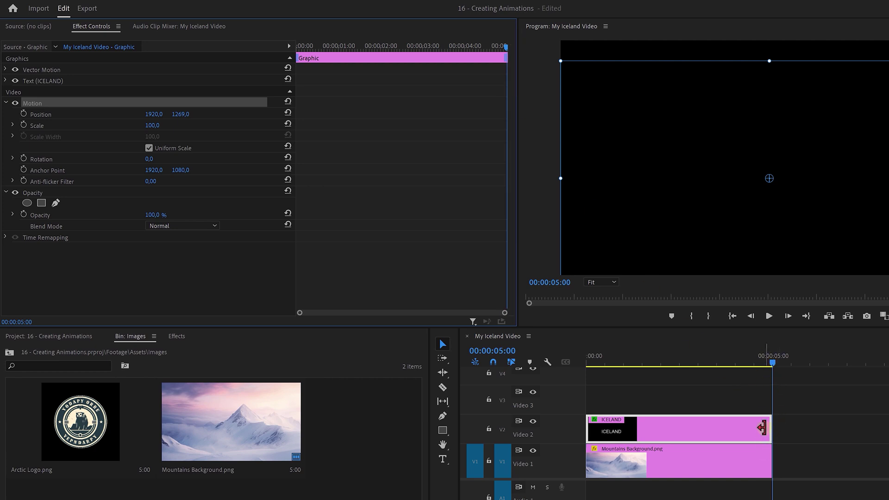
{"action": "left_click_drag", "start_coordinate": [504, 49], "coordinate": [423, 54]}
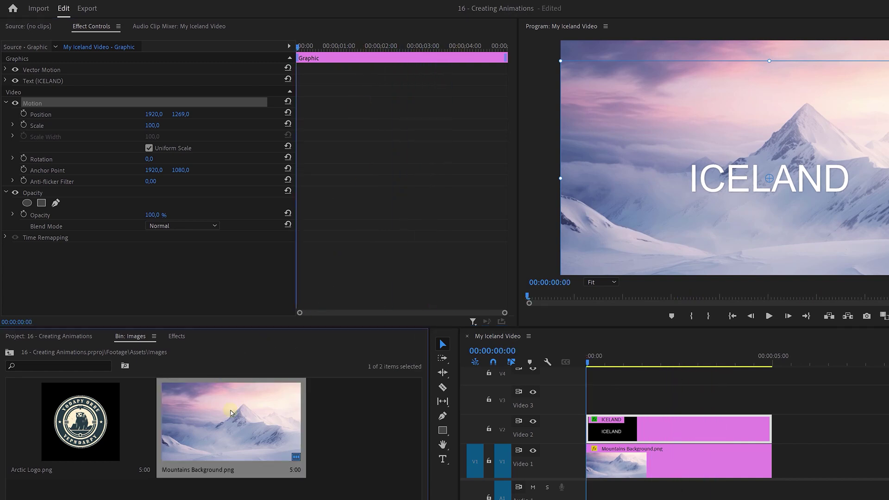
{"action": "left_click_drag", "start_coordinate": [231, 412], "coordinate": [768, 463]}
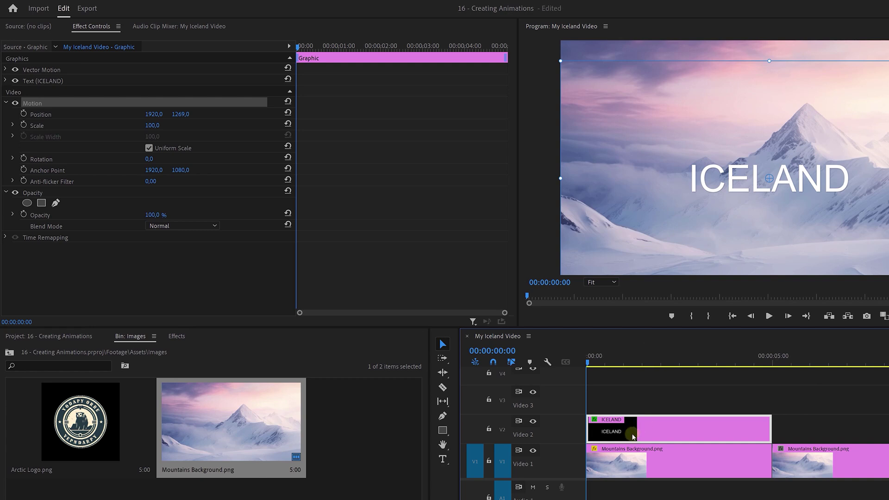
{"action": "left_click_drag", "start_coordinate": [291, 53], "coordinate": [514, 47]}
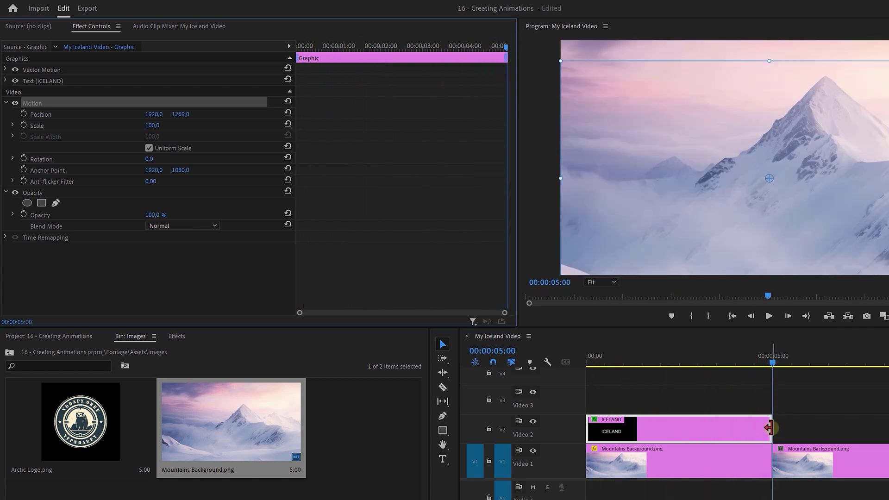
{"action": "mouse_move", "coordinate": [773, 362]}
{"action": "left_mouse_down"}
{"action": "mouse_move", "coordinate": [888, 361]}
{"action": "mouse_move", "coordinate": [781, 360]}
{"action": "mouse_move", "coordinate": [789, 362]}
{"action": "left_mouse_up"}
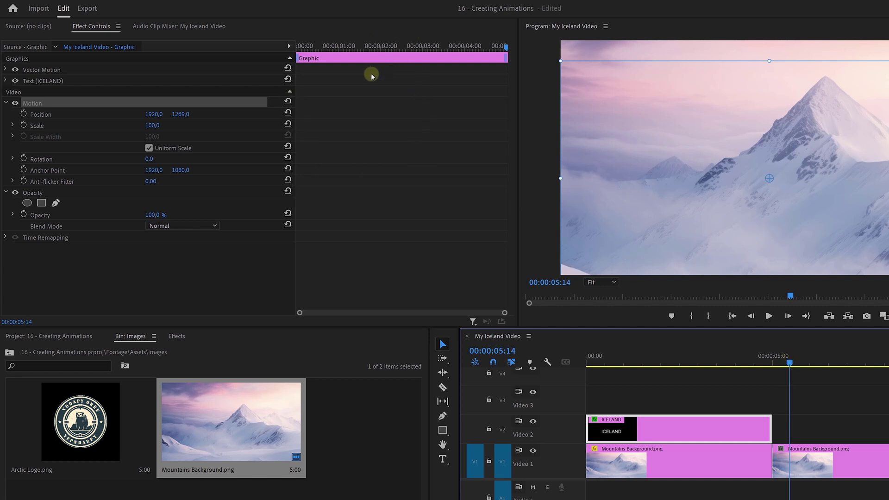
Step: Delete the second Mountains Background clip and return to the start of the sequence with the ICELAND clip selected
{"action": "left_click", "coordinate": [851, 447]}
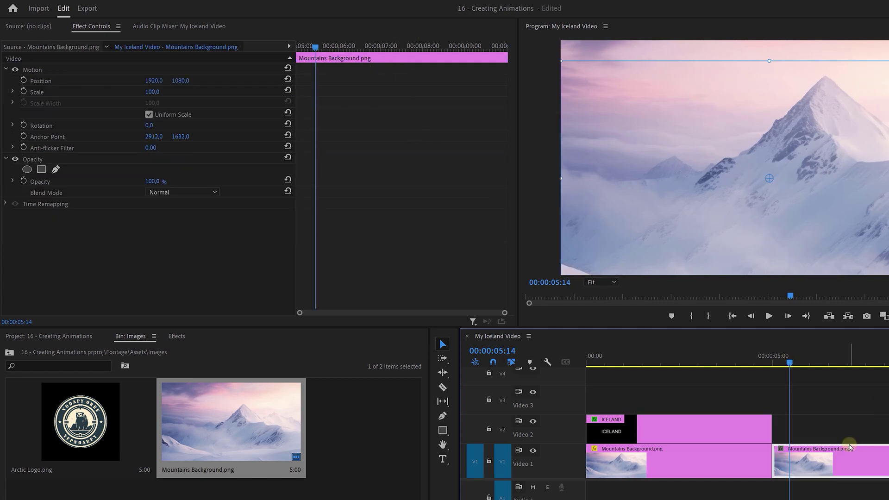
{"action": "key", "text": "Delete"}
{"action": "left_click", "coordinate": [685, 428]}
{"action": "left_click_drag", "start_coordinate": [666, 355], "coordinate": [576, 354]}
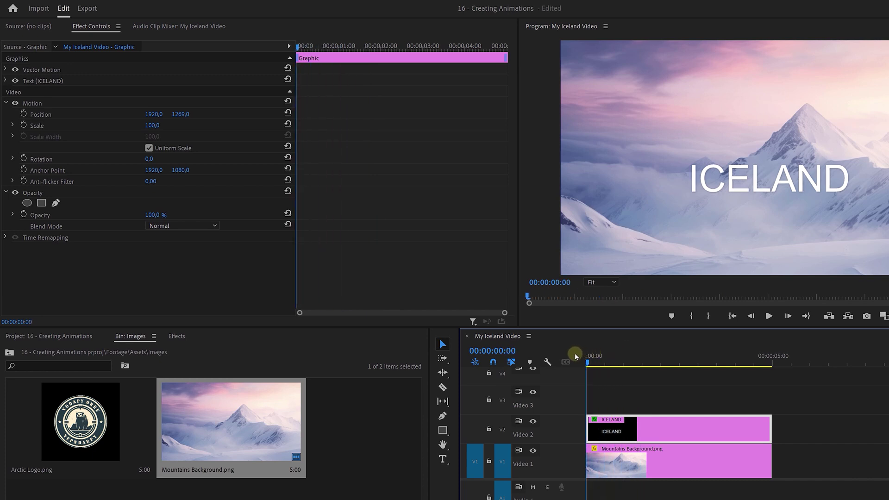
Step: Set the ICELAND graphic's vertical Position to 2298, below the frame, and enable Position keyframing at 00:00:00:00
{"action": "left_click", "coordinate": [75, 114]}
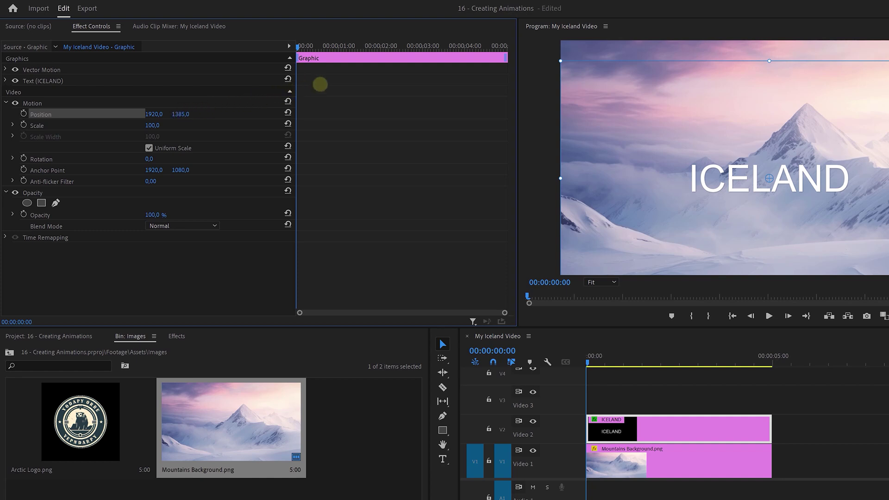
{"action": "left_click_drag", "start_coordinate": [386, 73], "coordinate": [444, 67]}
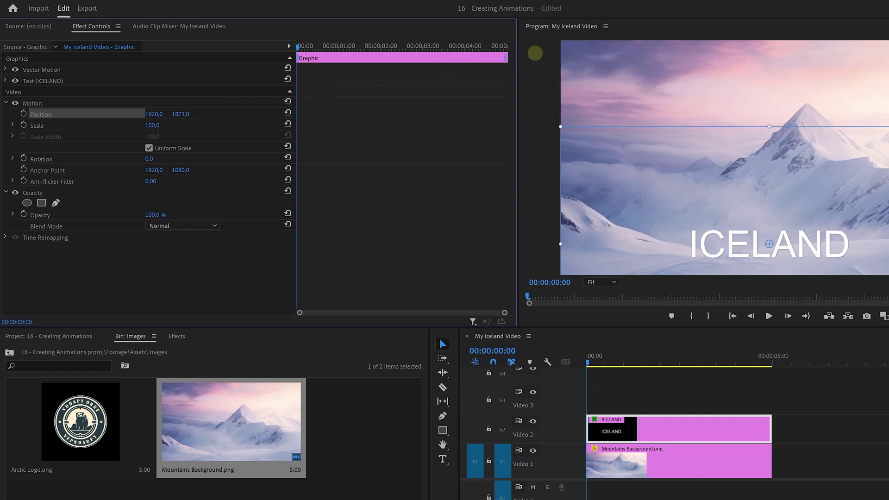
{"action": "left_click_drag", "start_coordinate": [176, 113], "coordinate": [184, 116]}
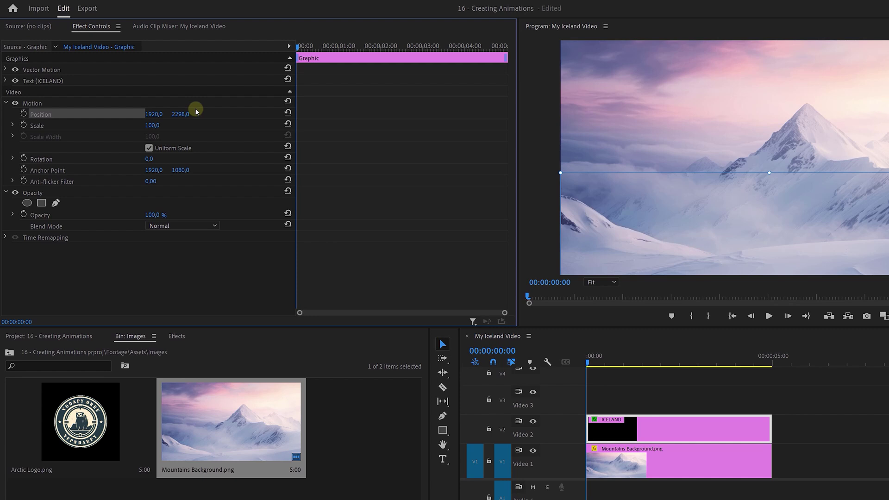
{"action": "left_click", "coordinate": [23, 114]}
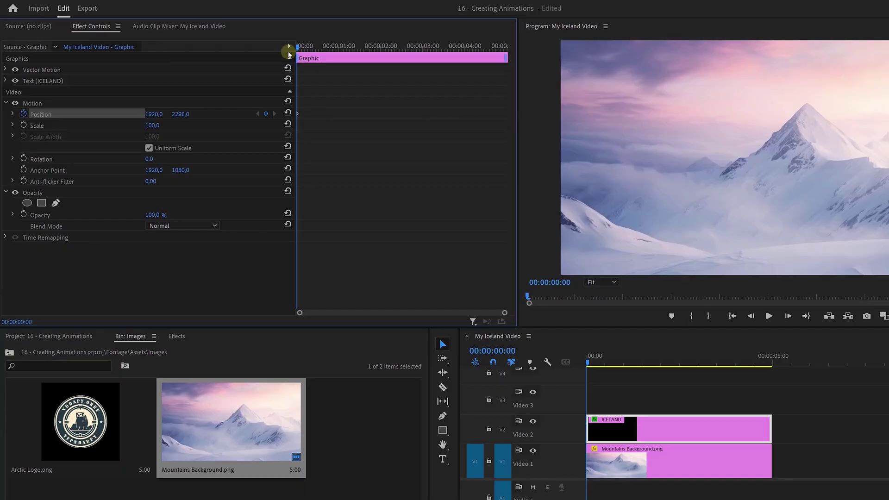
Step: Add a second Position keyframe at 00:00:01:25 with the vertical value set to 1116
{"action": "left_click", "coordinate": [309, 47]}
{"action": "left_click_drag", "start_coordinate": [313, 47], "coordinate": [375, 46]}
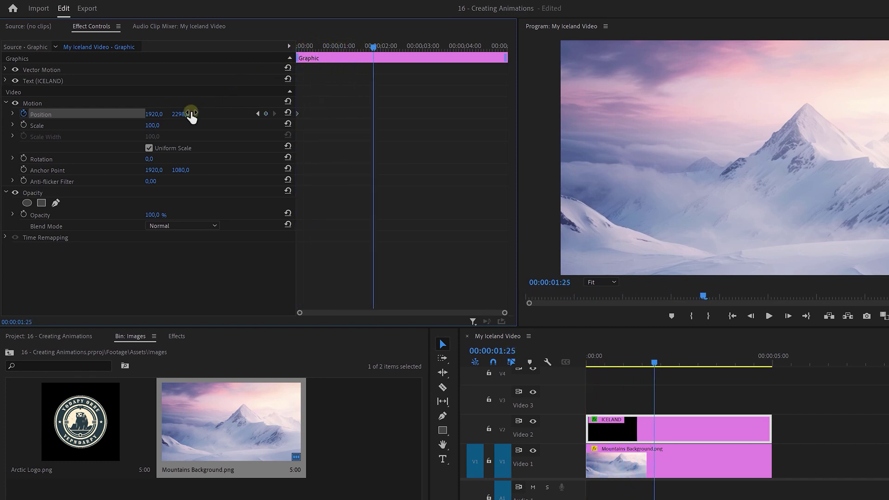
{"action": "left_click_drag", "start_coordinate": [134, 120], "coordinate": [60, 120]}
{"action": "mouse_move", "coordinate": [180, 114]}
{"action": "left_mouse_down"}
{"action": "mouse_move", "coordinate": [199, 123]}
{"action": "mouse_move", "coordinate": [199, 138]}
{"action": "mouse_move", "coordinate": [178, 104]}
{"action": "left_mouse_up"}
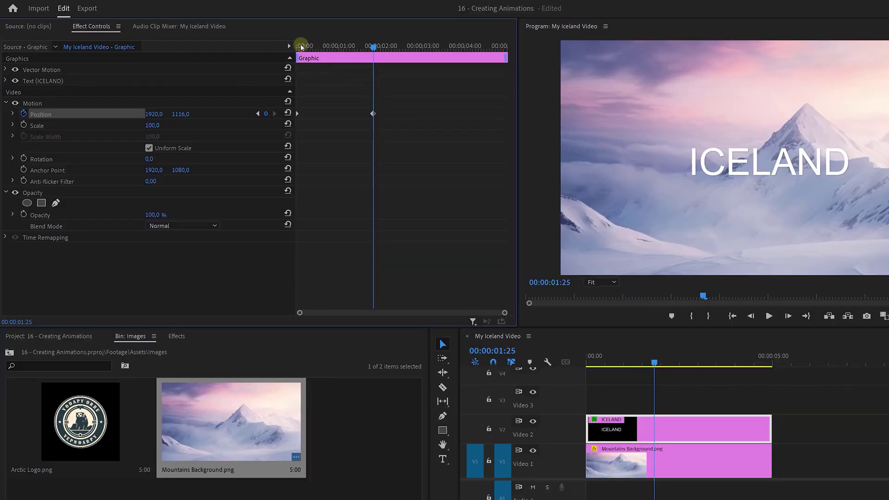
Step: Play the ICELAND title's Position animation from the start of the sequence
{"action": "left_click_drag", "start_coordinate": [301, 46], "coordinate": [291, 47]}
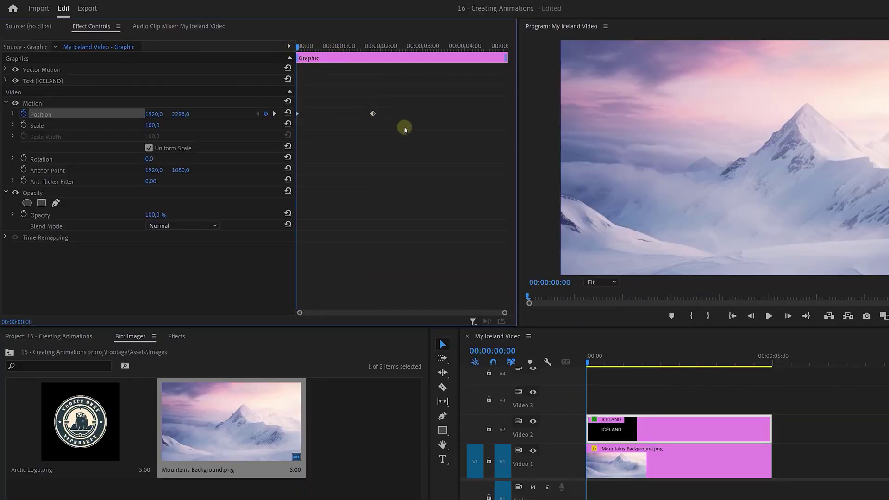
{"action": "key", "text": "space"}
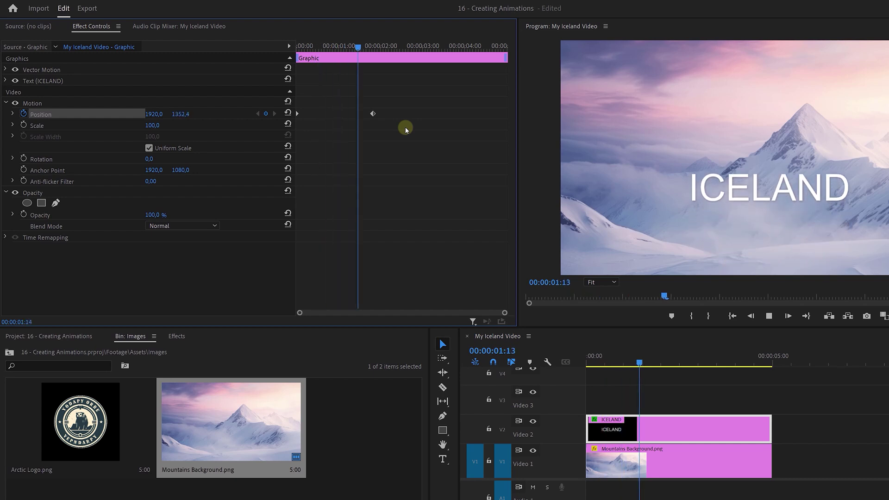
{"action": "key", "text": "space"}
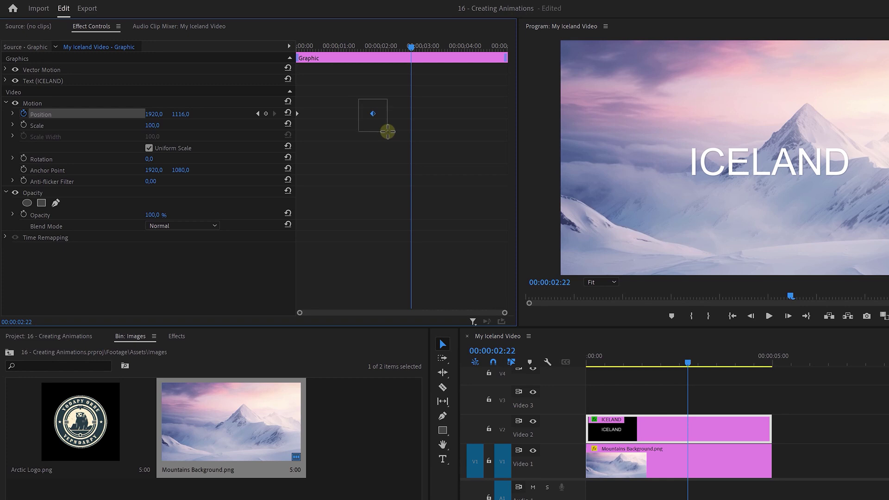
Step: Slow the title animation by moving the second Position keyframe to about 00:00:04:00, and play it from the start
{"action": "left_click", "coordinate": [379, 47]}
{"action": "mouse_move", "coordinate": [380, 46]}
{"action": "left_mouse_down"}
{"action": "mouse_move", "coordinate": [274, 43]}
{"action": "mouse_move", "coordinate": [372, 60]}
{"action": "left_mouse_up"}
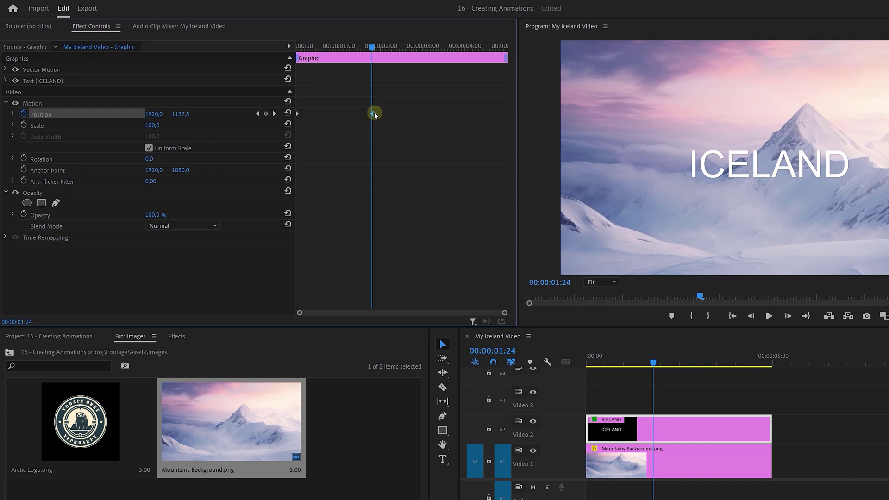
{"action": "left_click_drag", "start_coordinate": [374, 113], "coordinate": [466, 114]}
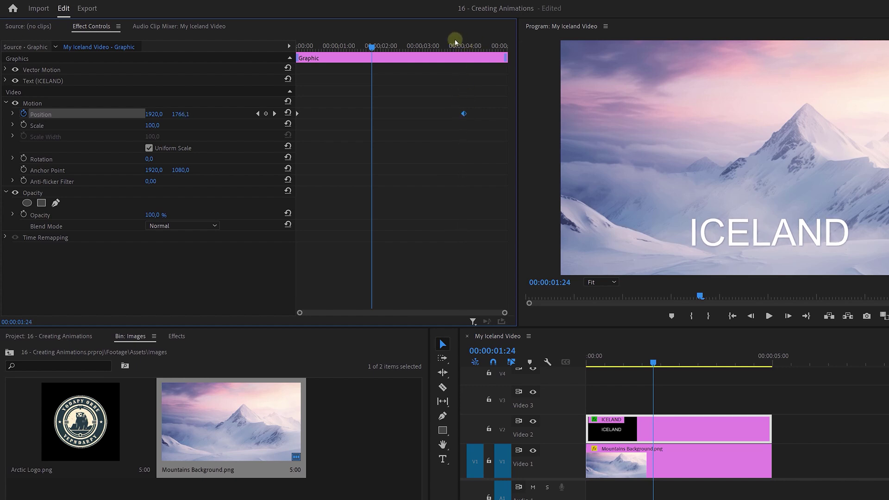
{"action": "left_click", "coordinate": [297, 46]}
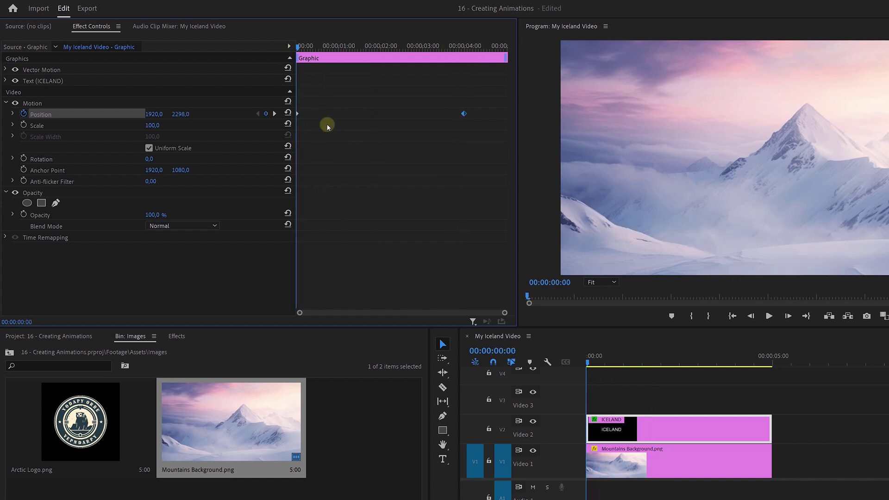
{"action": "key", "text": "space"}
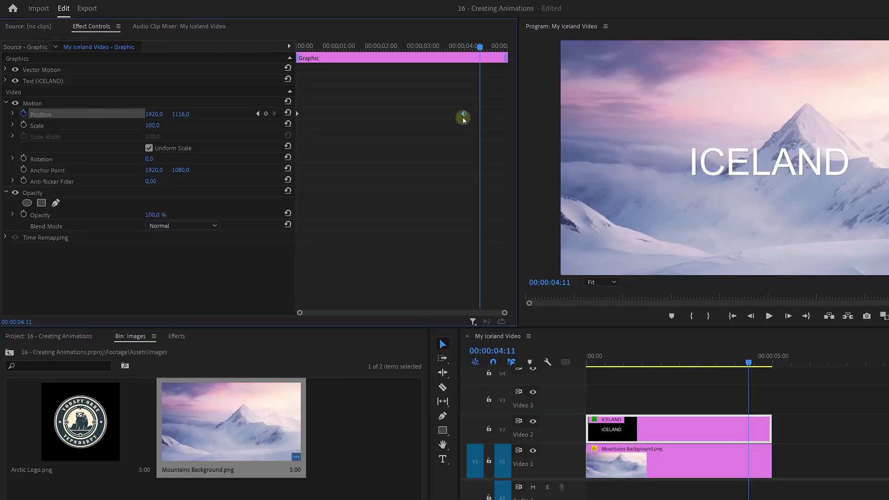
Step: Speed up the title animation by moving the second Position keyframe to just before 00:00:01:00, and play it from the start
{"action": "left_click_drag", "start_coordinate": [458, 116], "coordinate": [331, 126]}
{"action": "key", "text": "Home"}
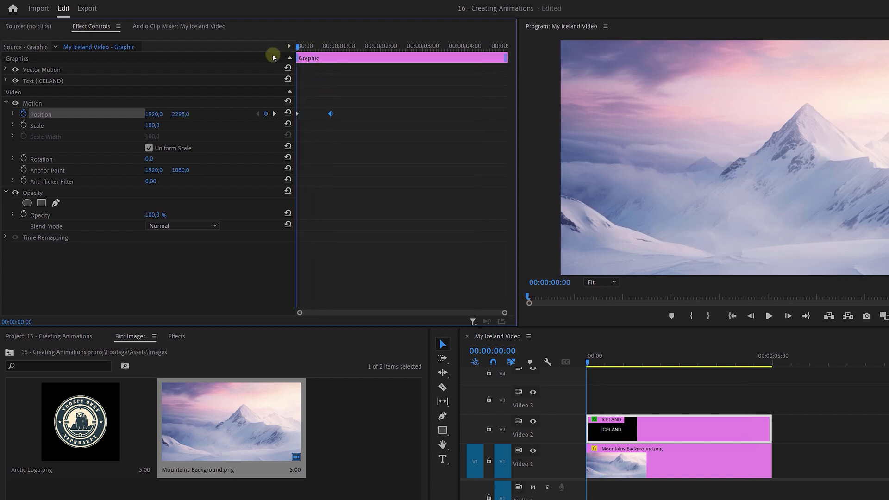
{"action": "key", "text": "space"}
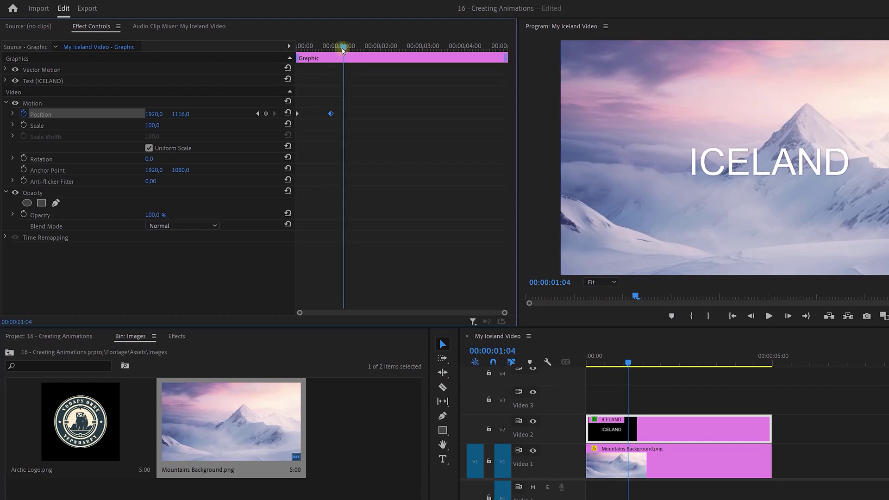
Step: Snap the playhead to the second Position keyframe at 00:00:00:25 and reposition the ICELAND title in the frame's upper-left area, about 1087.3, 533.1
{"action": "mouse_move", "coordinate": [340, 46]}
{"action": "left_mouse_down"}
{"action": "mouse_move", "coordinate": [332, 49]}
{"action": "mouse_move", "coordinate": [339, 47]}
{"action": "left_mouse_up"}
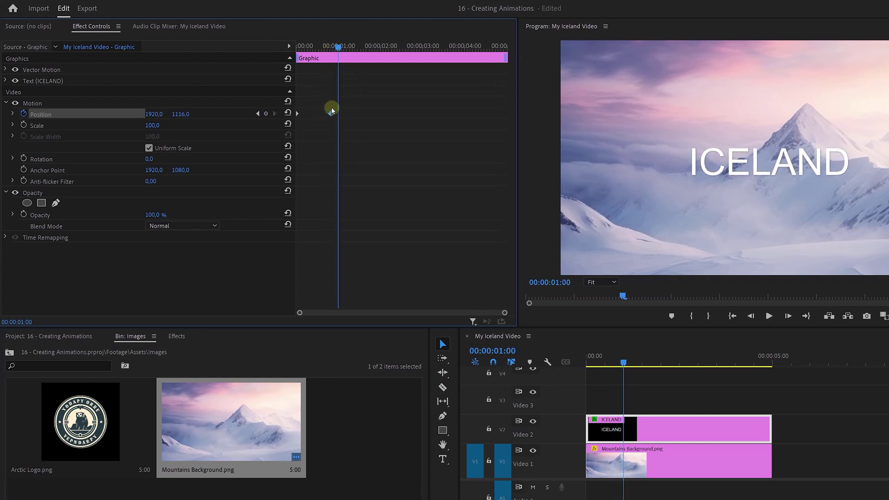
{"action": "key", "text": "shift"}
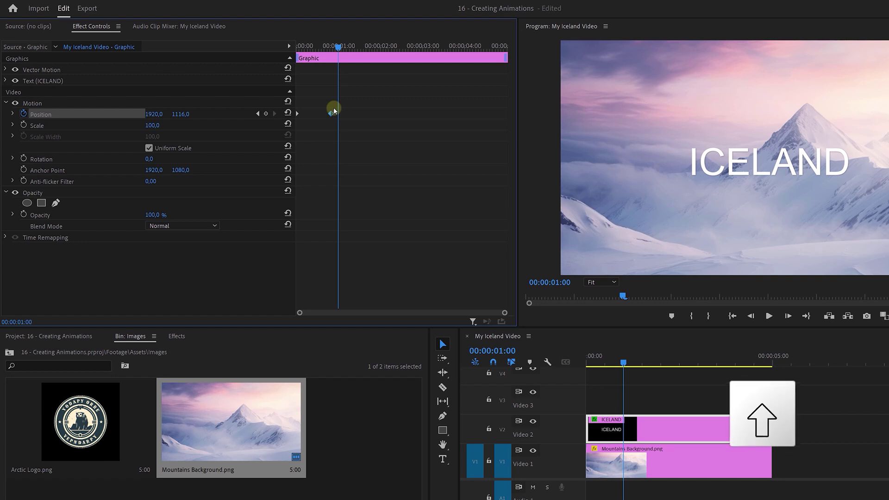
{"action": "mouse_move", "coordinate": [336, 49]}
{"action": "left_mouse_down"}
{"action": "mouse_move", "coordinate": [299, 46]}
{"action": "mouse_move", "coordinate": [327, 55]}
{"action": "left_mouse_up"}
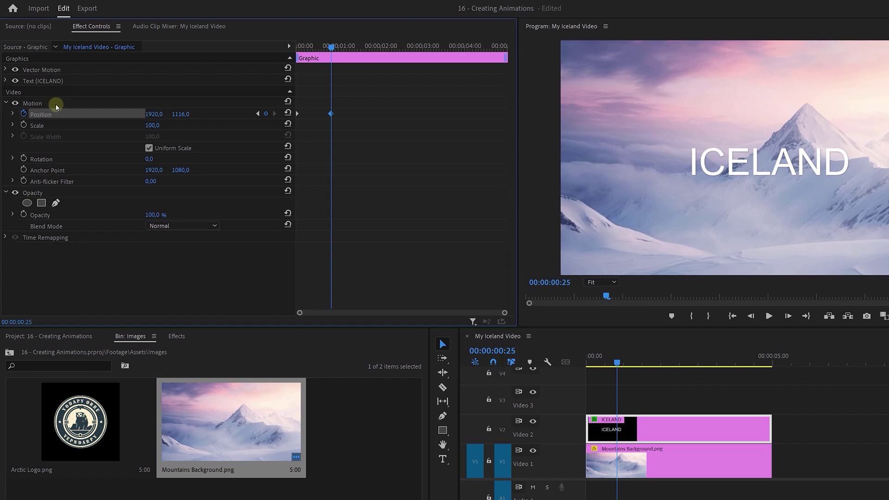
{"action": "left_click", "coordinate": [35, 103]}
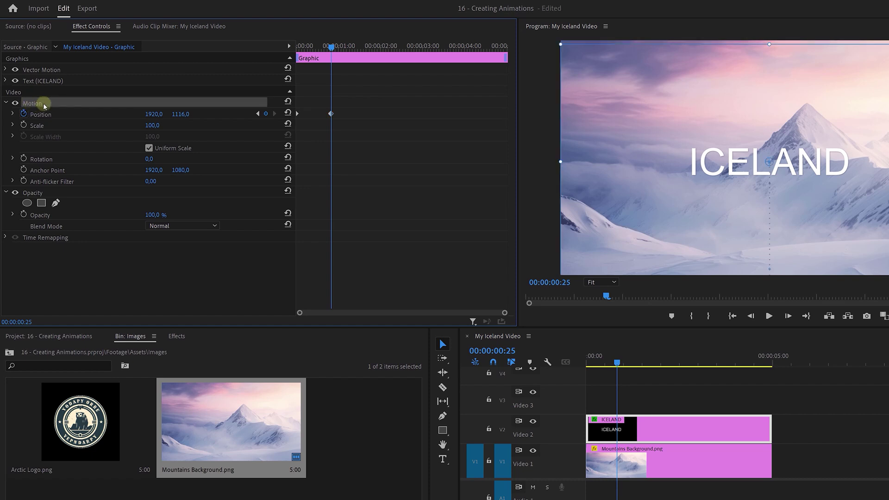
{"action": "left_click", "coordinate": [803, 164]}
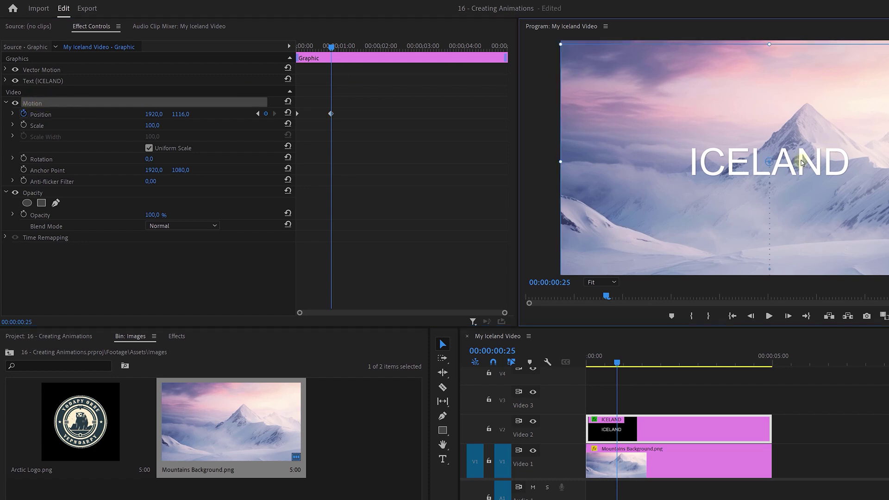
{"action": "left_click_drag", "start_coordinate": [785, 135], "coordinate": [712, 100]}
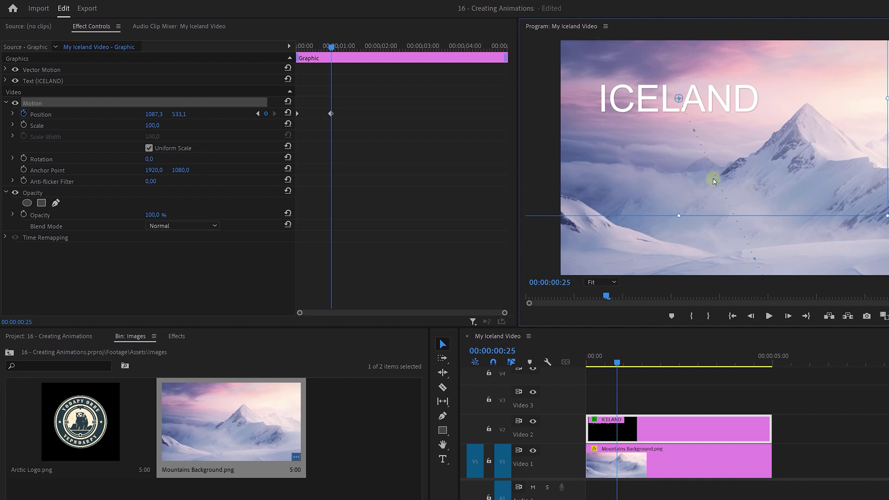
Step: Play the title's diagonal Position animation from the start of the sequence to review the new end position
{"action": "key", "text": "Home"}
{"action": "key", "text": "space"}
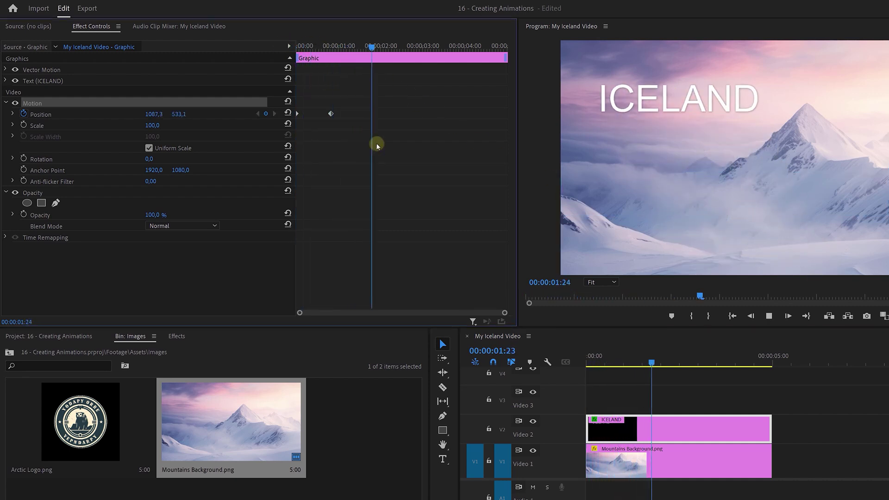
{"action": "key", "text": "space"}
{"action": "key", "text": "Home"}
{"action": "key", "text": "space"}
{"action": "key", "text": "space"}
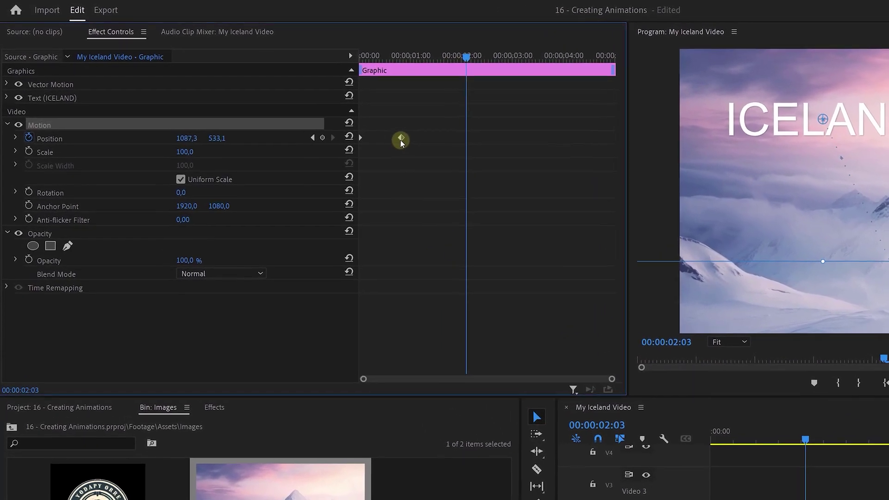
Step: Apply Ease In temporal interpolation to the second Position keyframe of the ICELAND title
{"action": "right_click", "coordinate": [400, 139]}
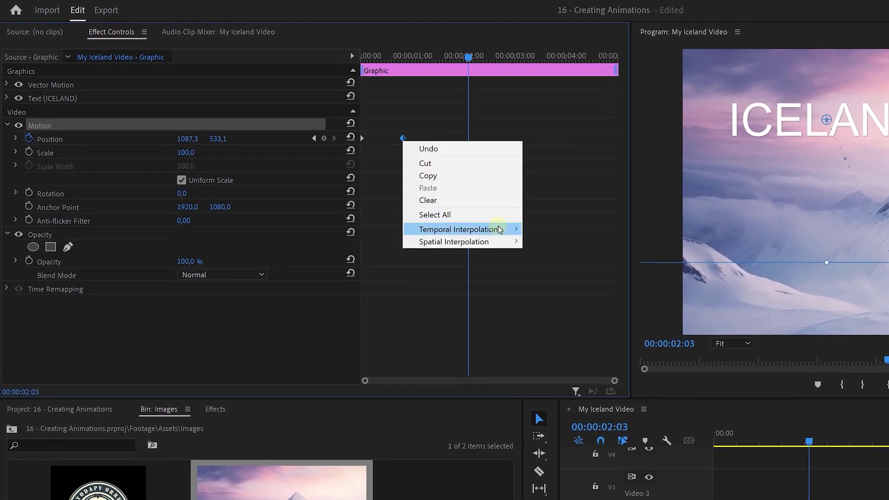
{"action": "mouse_move", "coordinate": [503, 230]}
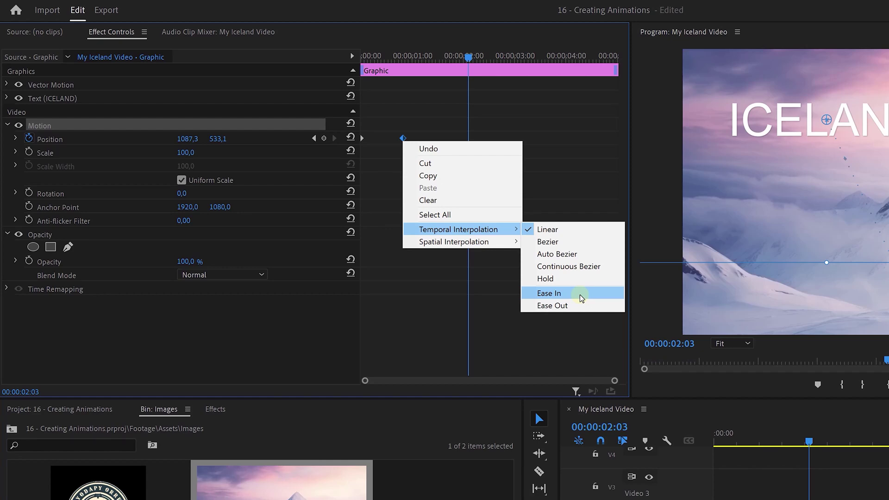
{"action": "left_click", "coordinate": [579, 296]}
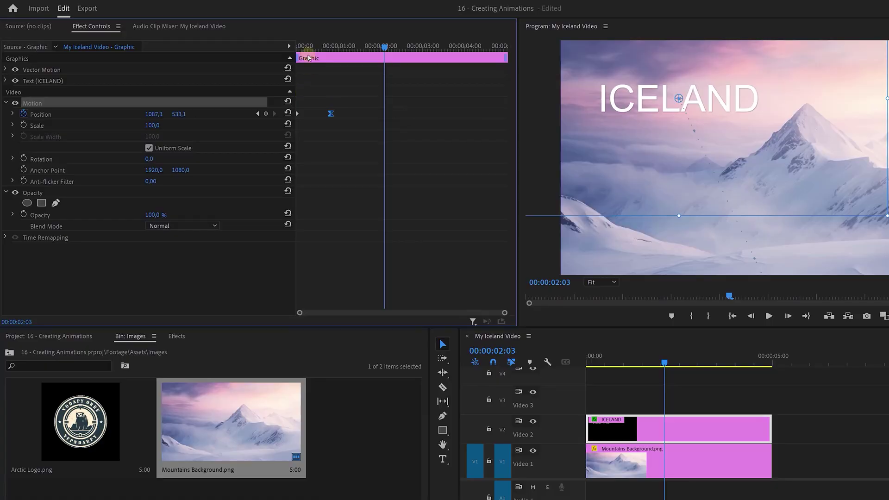
Step: Scrub between the two Position keyframes and play from the sequence start to review the eased title motion
{"action": "left_click_drag", "start_coordinate": [301, 45], "coordinate": [326, 53]}
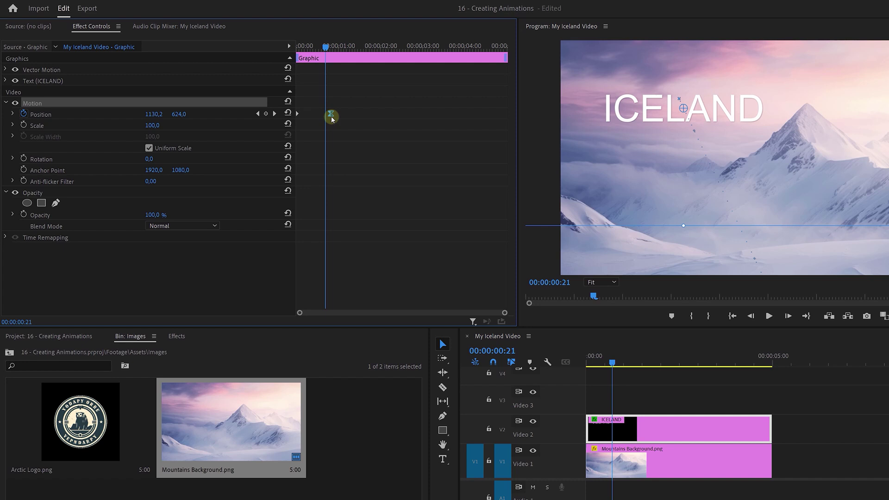
{"action": "key", "text": "Home"}
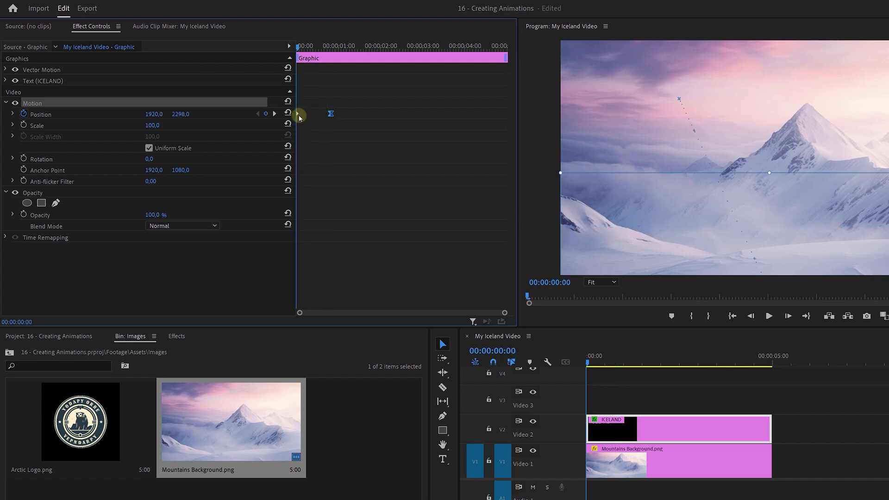
{"action": "left_click", "coordinate": [298, 113]}
{"action": "left_click_drag", "start_coordinate": [298, 46], "coordinate": [280, 51]}
{"action": "key", "text": "space"}
{"action": "key", "text": "space"}
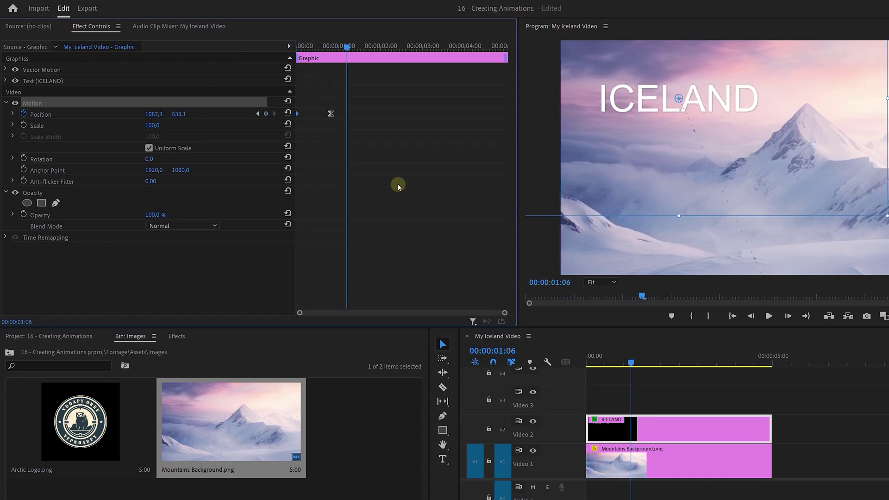